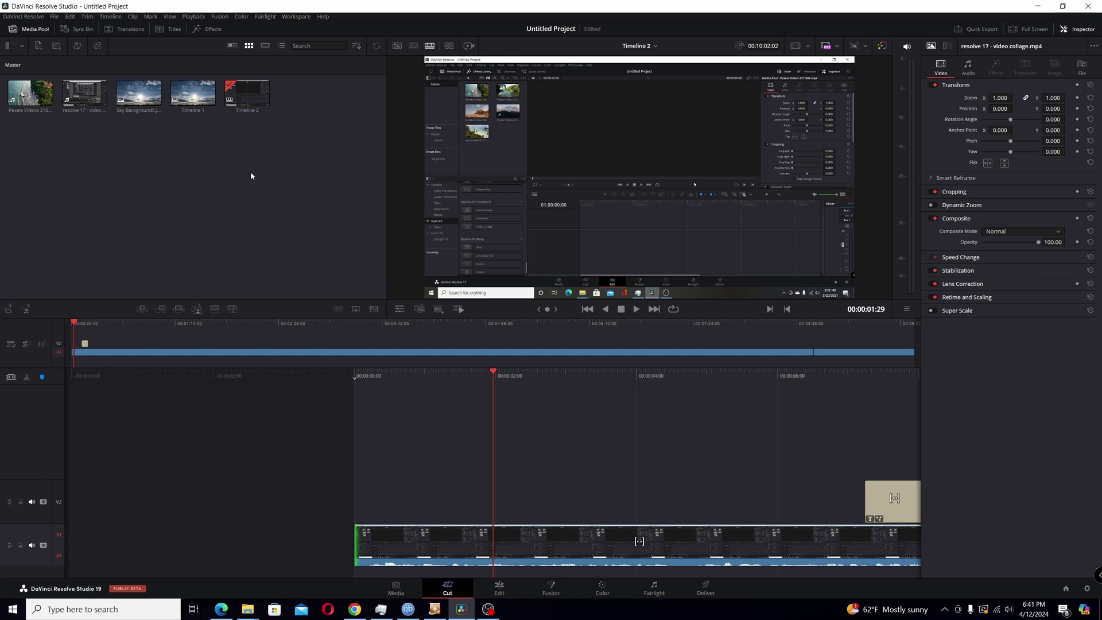
Browse Transitions and Titles, return to the Media Pool, then enlarge the viewer taller and wider
left_click(108, 30)
left_click(163, 27)
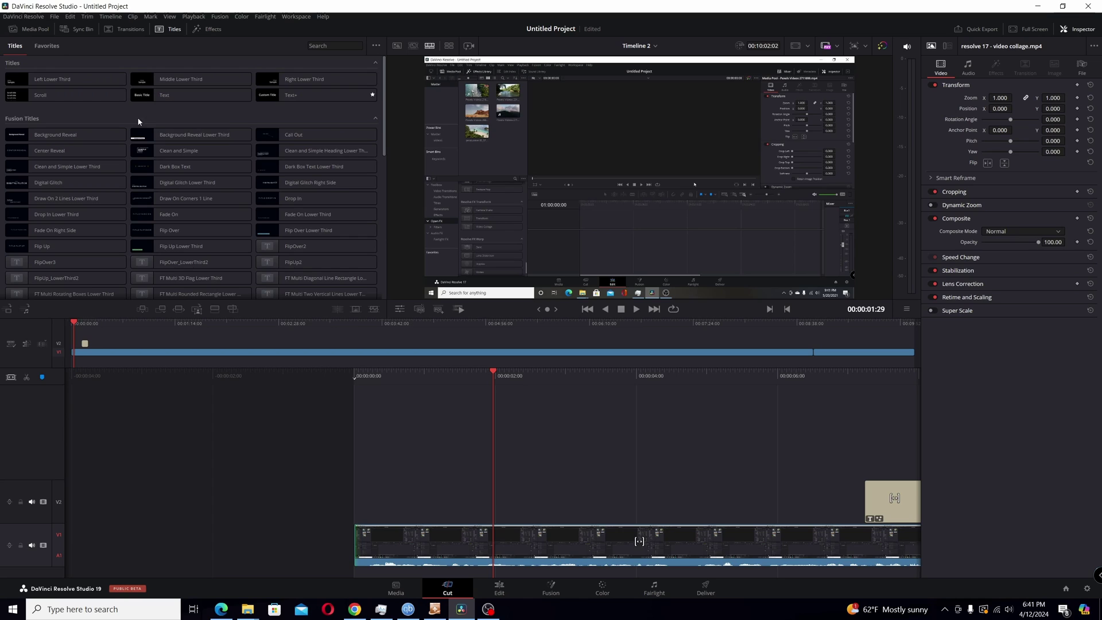
left_click(42, 30)
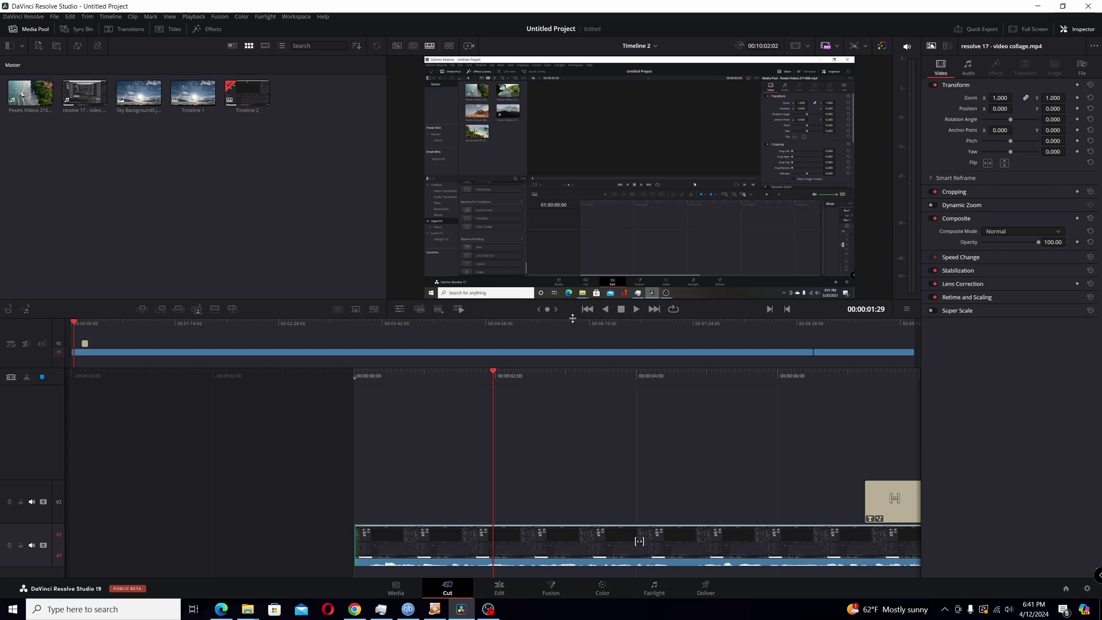
left_click_drag(572, 318, 574, 406)
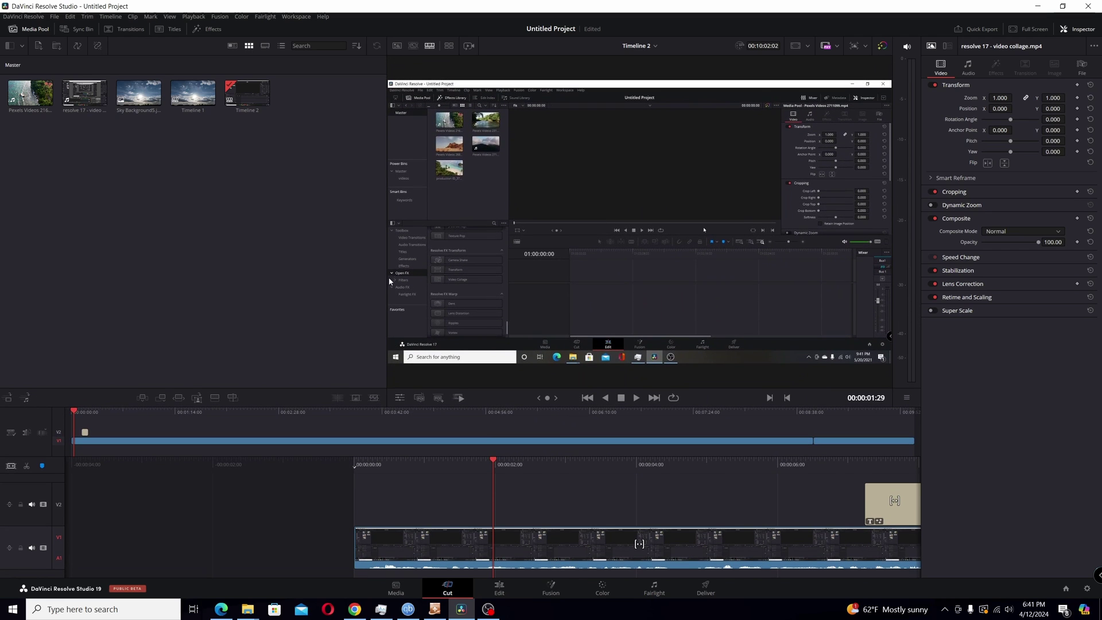
left_click_drag(387, 274, 271, 277)
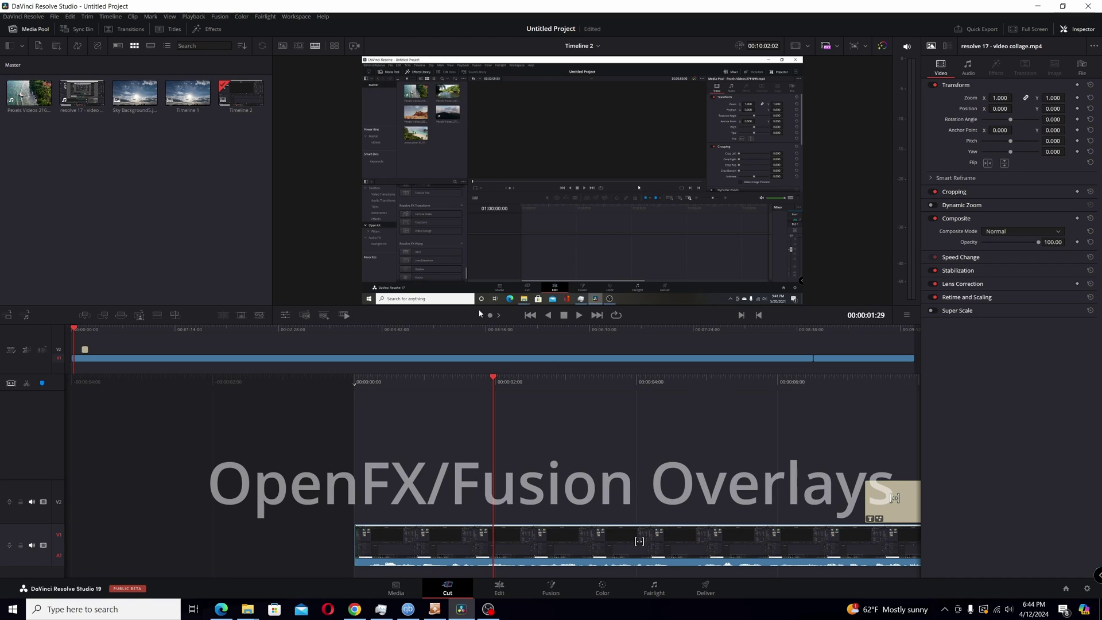
Show the transform overlay on the viewer, then switch to the Effects Overlay controls
left_click(285, 315)
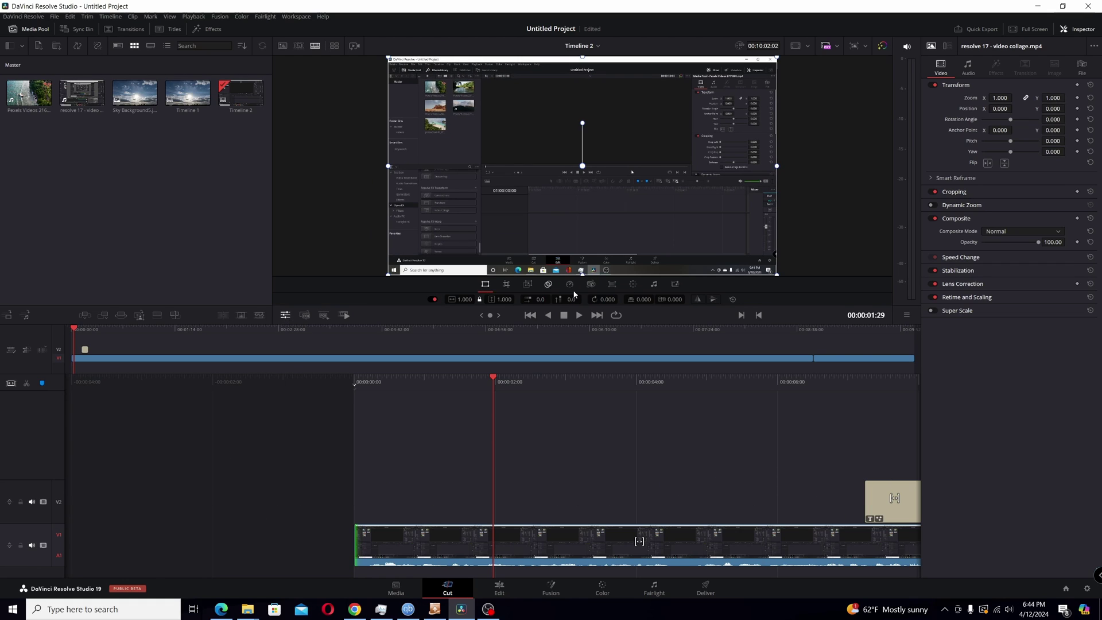
left_click(676, 286)
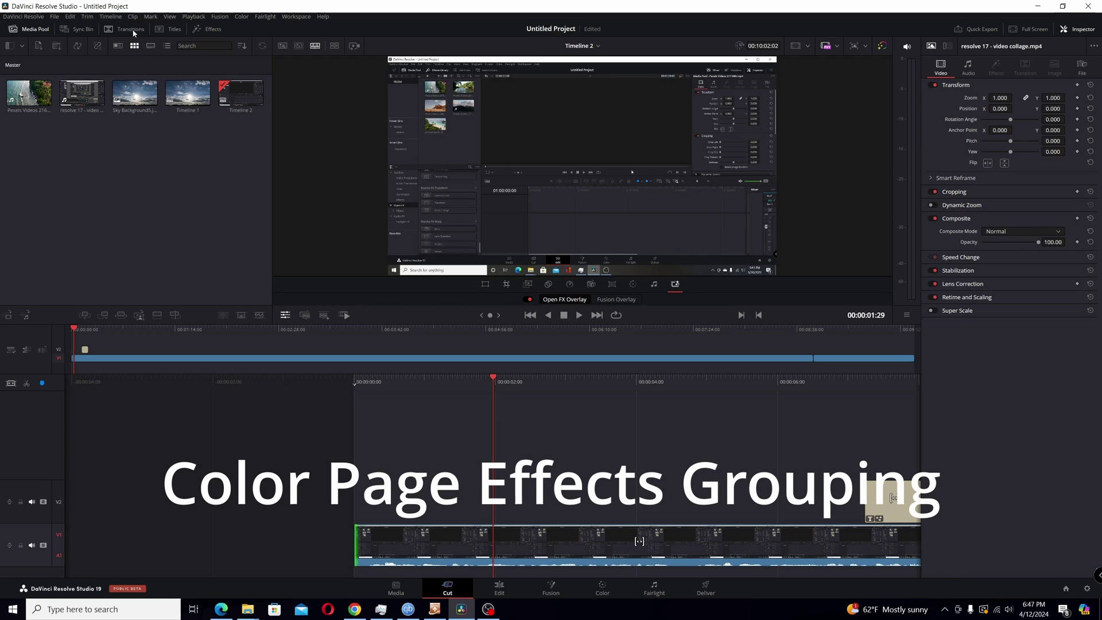
Open the Effects library and scroll through its Fusion Effects and Resolve FX lists
left_click(197, 29)
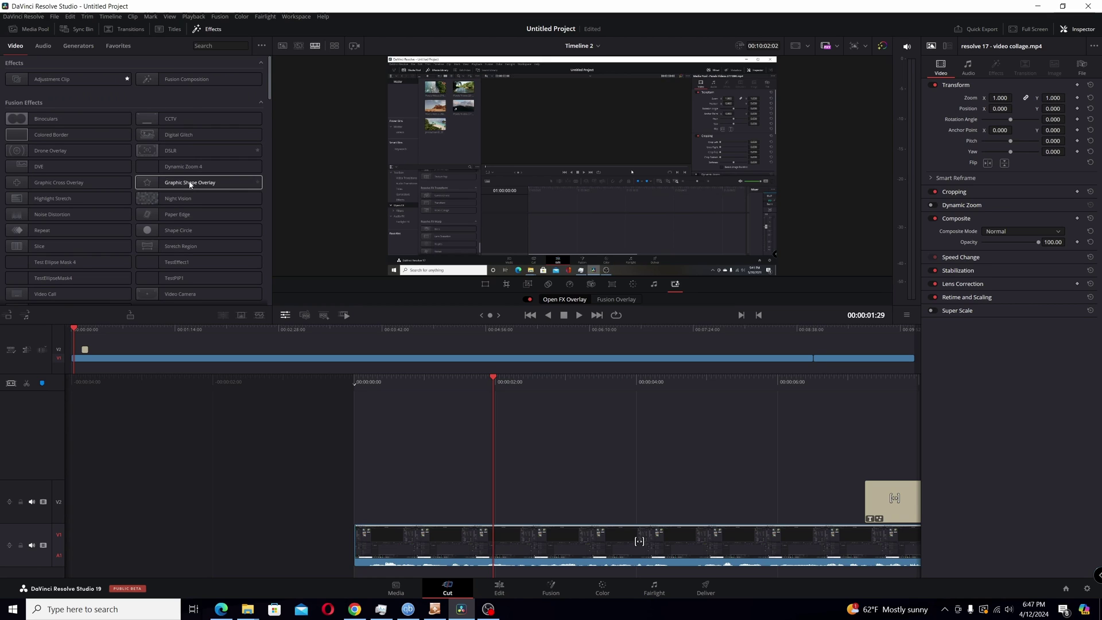
scroll(192, 181, "down", 6)
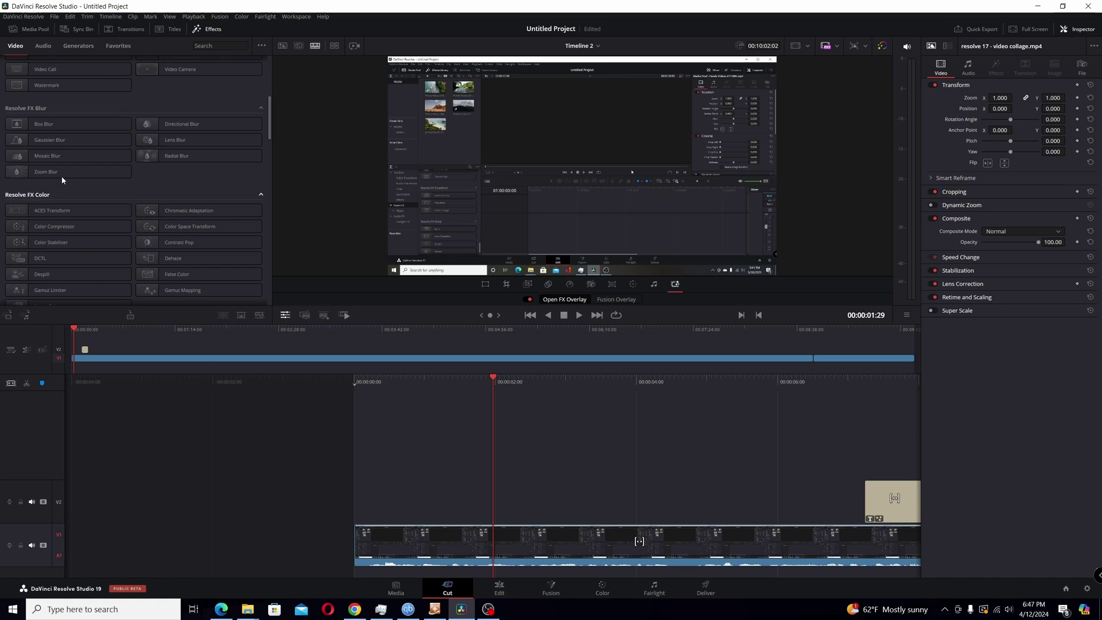
scroll(77, 186, "up", 2)
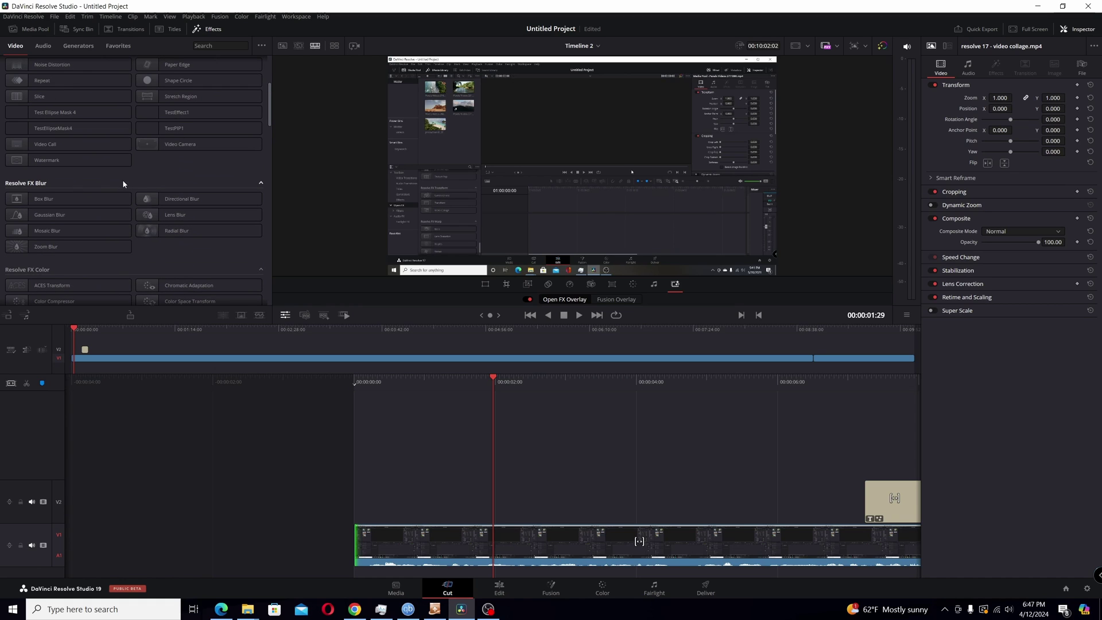
scroll(122, 184, "up", 3)
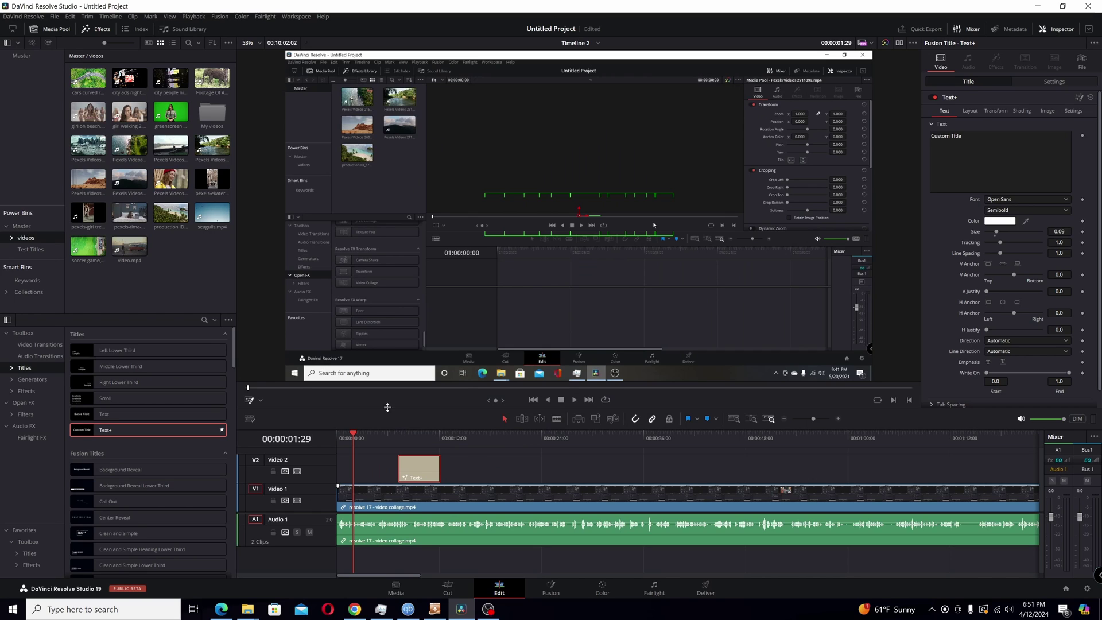
Enable Fixed Playhead in Timeline Options, select the V1 collage clip, and scrub the timeline
left_click(251, 419)
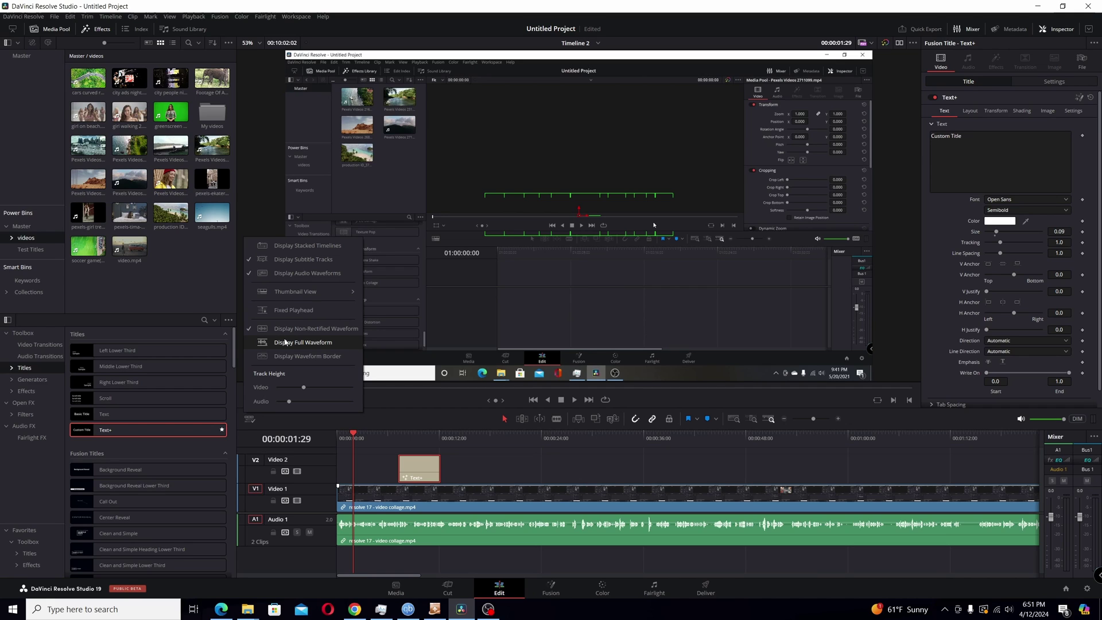
left_click(294, 311)
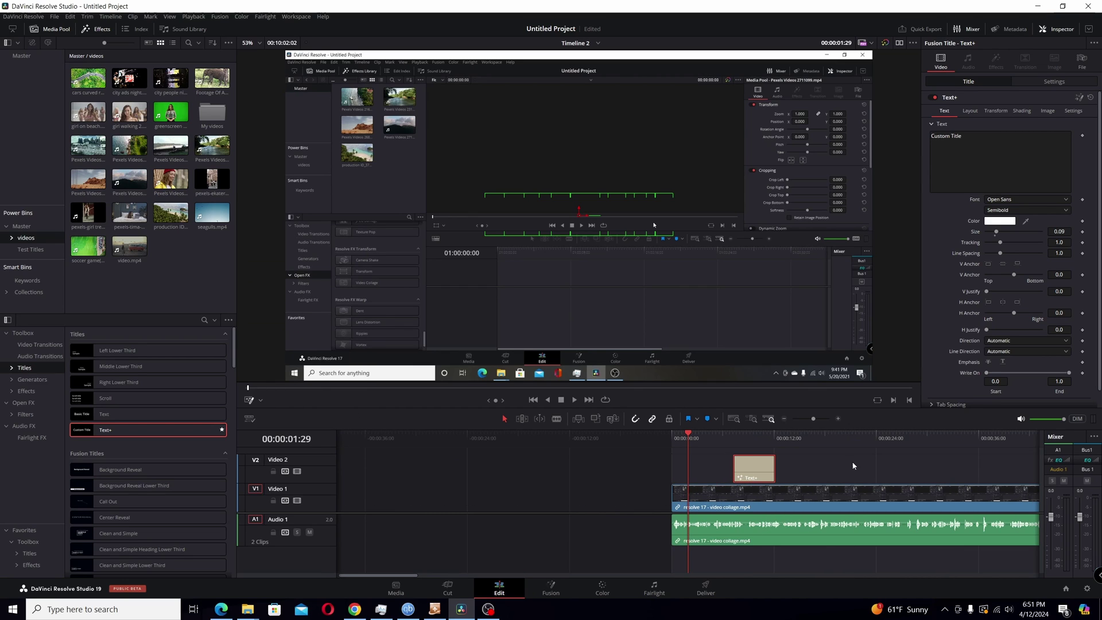
left_click(807, 471)
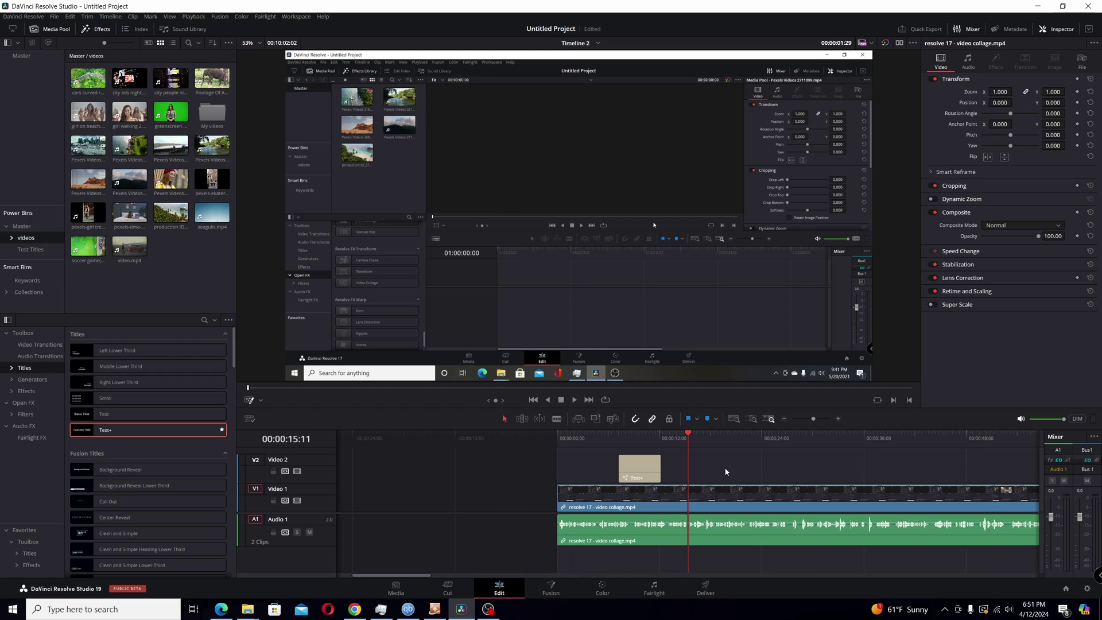
scroll(725, 471, "down", 10)
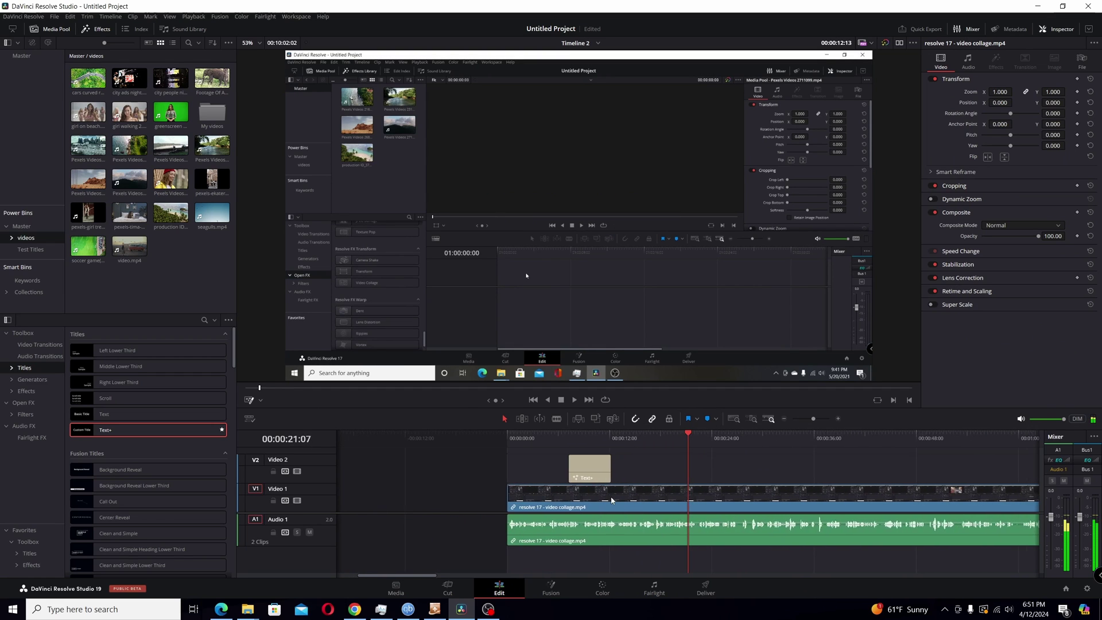
scroll(612, 500, "down", 5)
scroll(591, 498, "up", 4)
scroll(569, 497, "down", 3)
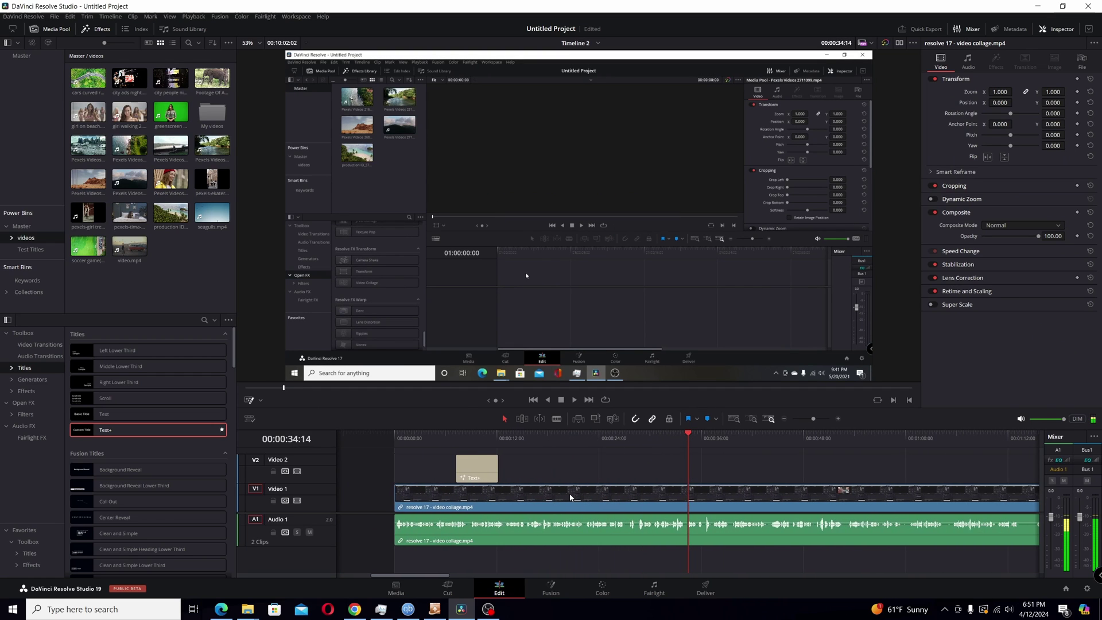
scroll(602, 497, "up", 1)
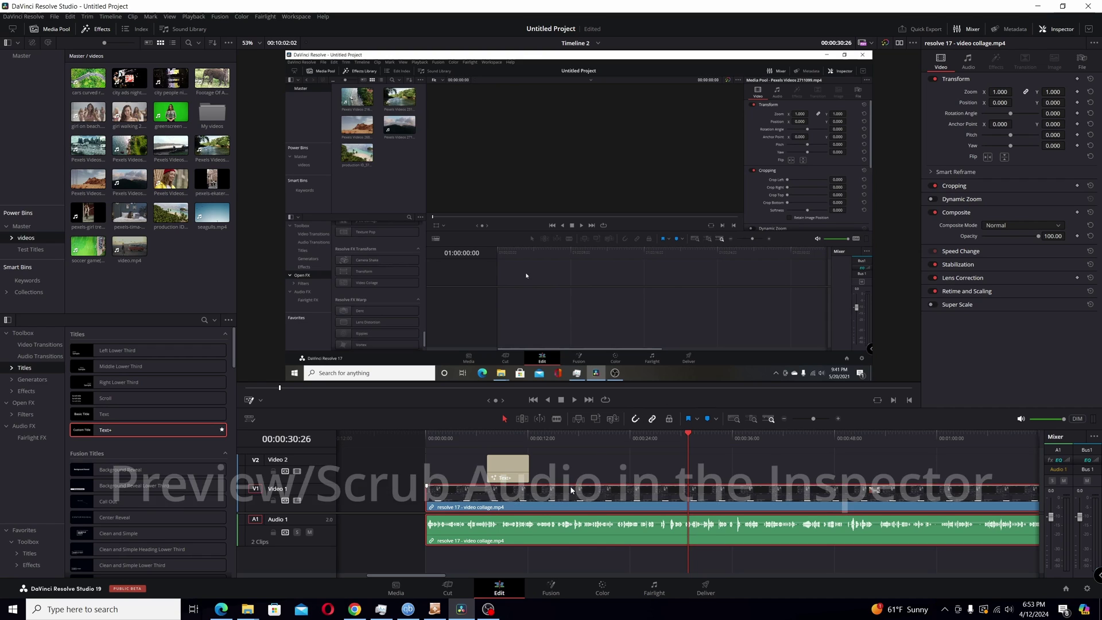
Preview the collage clip's audio in the Inspector's File tab, stop it, and show the Video tab
left_click(1074, 62)
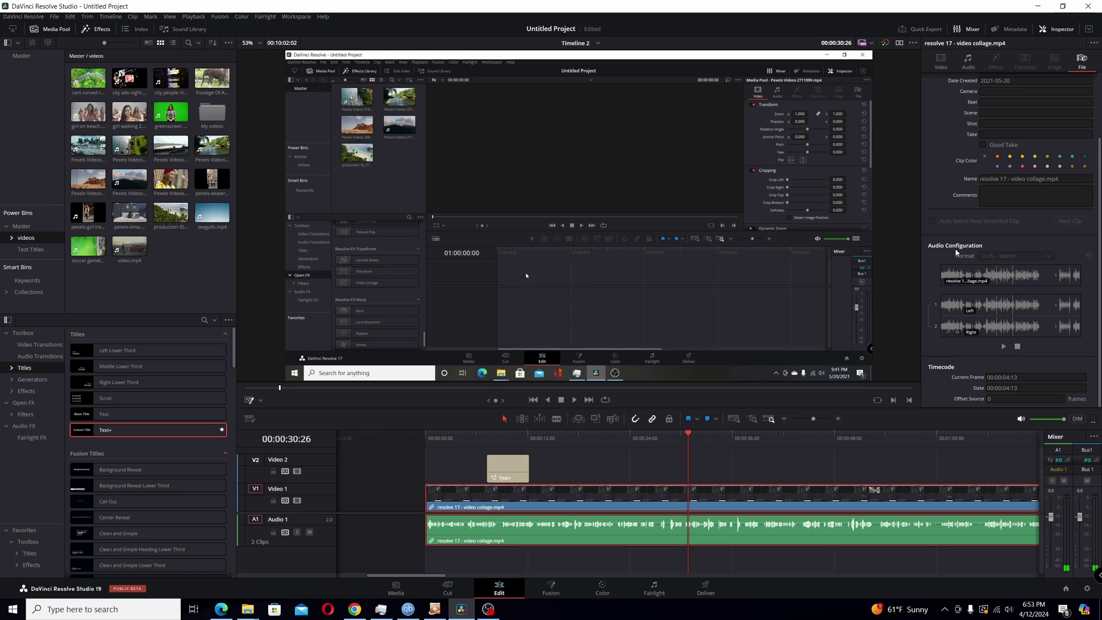
left_click(986, 275)
left_click(972, 281)
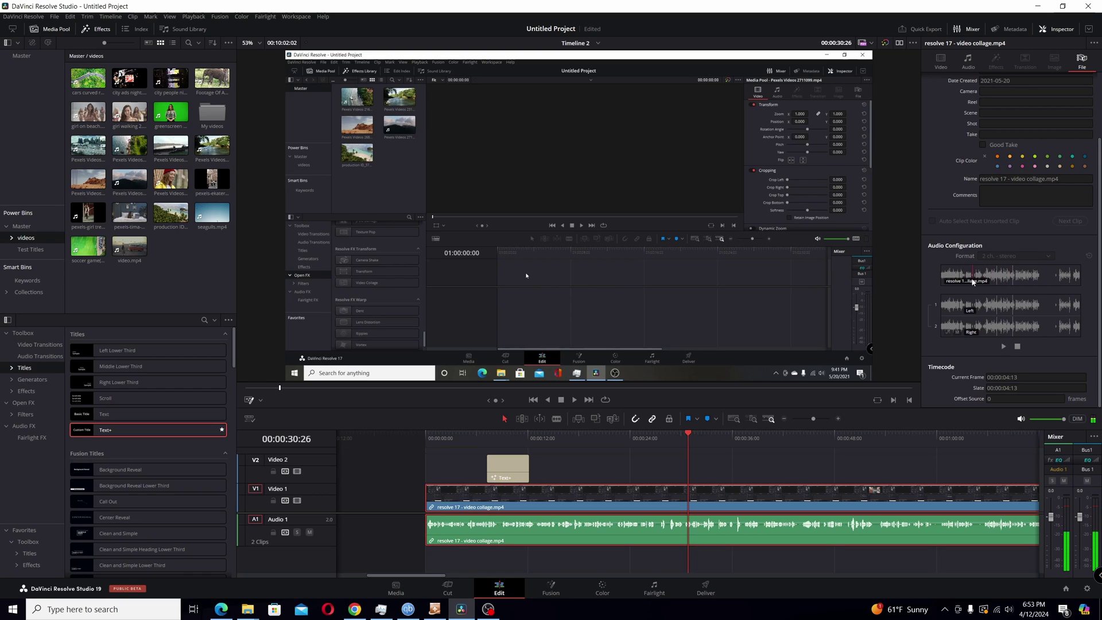
left_click(1003, 345)
left_click(1016, 347)
left_click(948, 60)
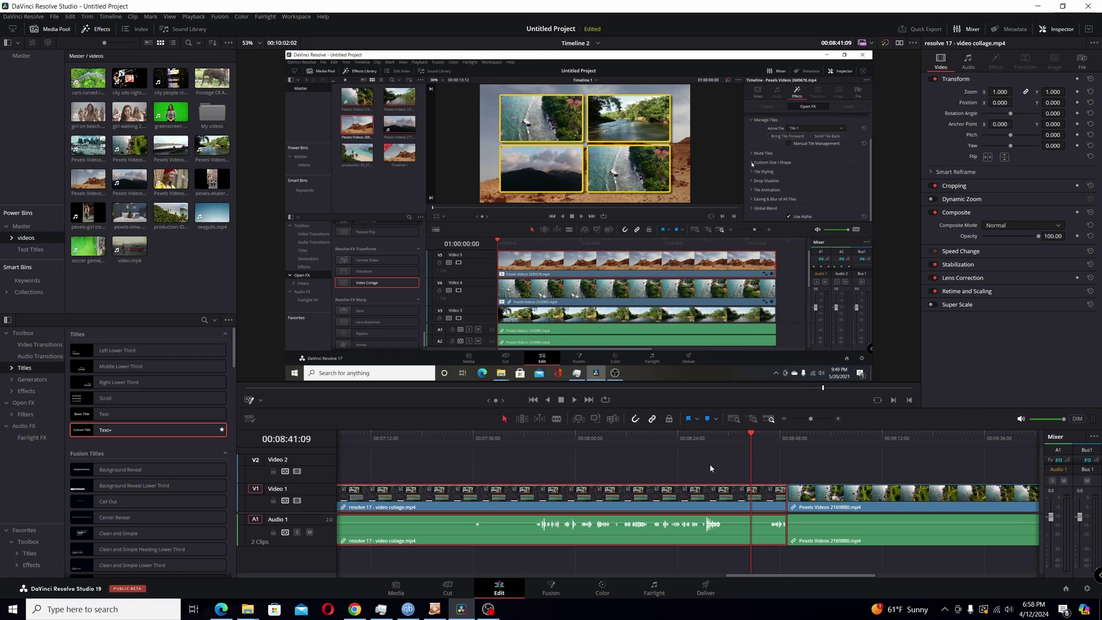
Open Precision Trim on the V1 cut and roll it by +01:06
double_click(786, 500)
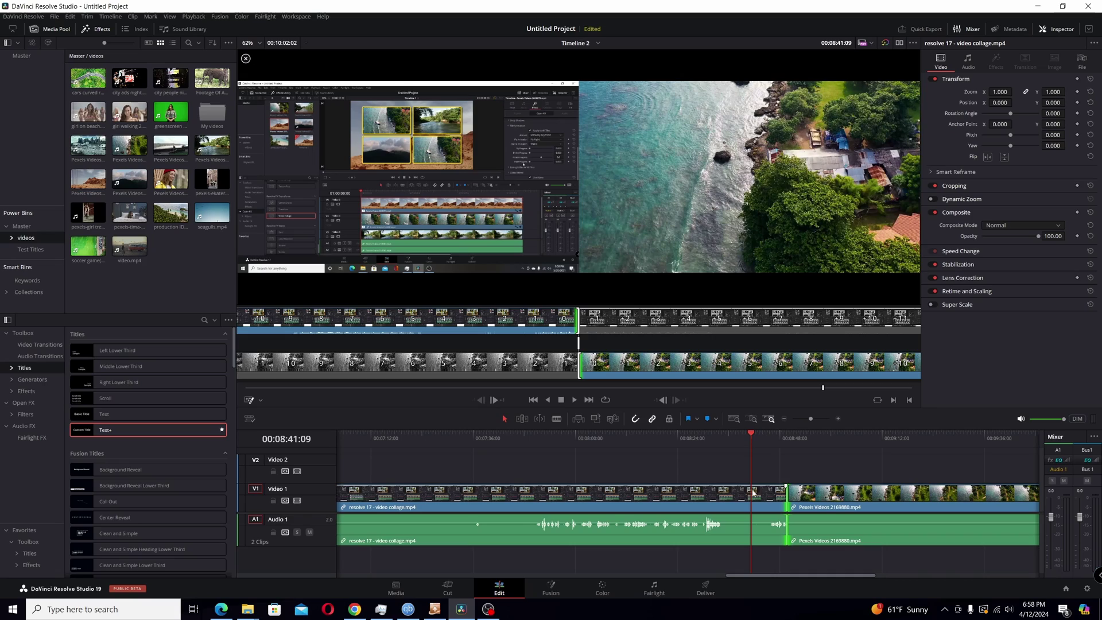
mouse_move(789, 494)
left_mouse_down()
mouse_move(775, 495)
mouse_move(801, 497)
mouse_move(783, 503)
left_mouse_up()
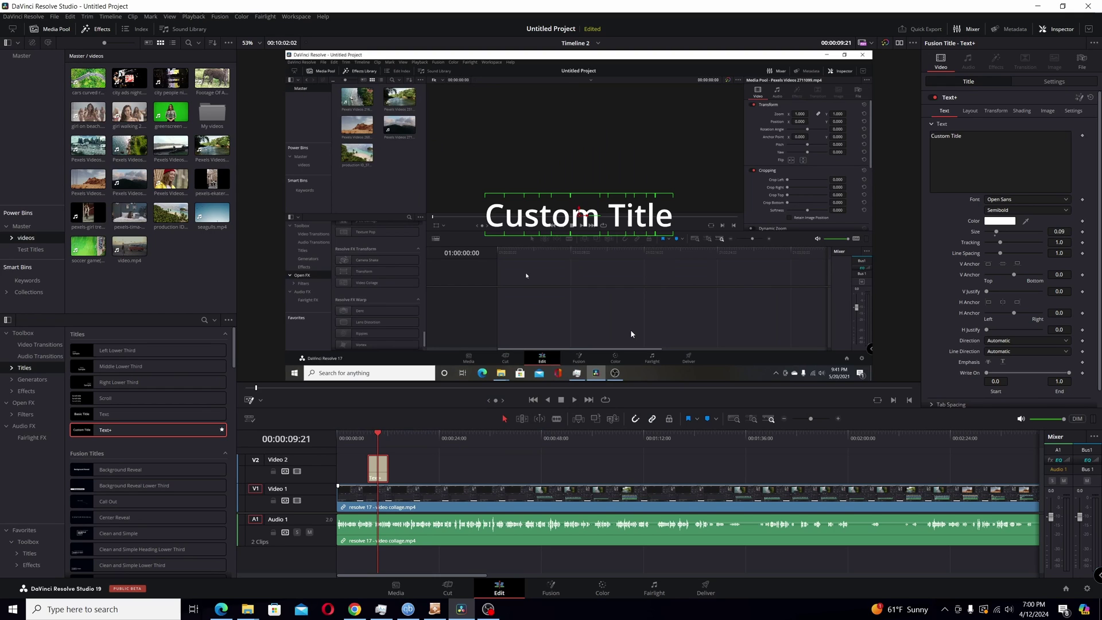
Switch the viewer to Fusion Overlay and type 'jjjjj' into the Custom Title text on screen
left_click(261, 400)
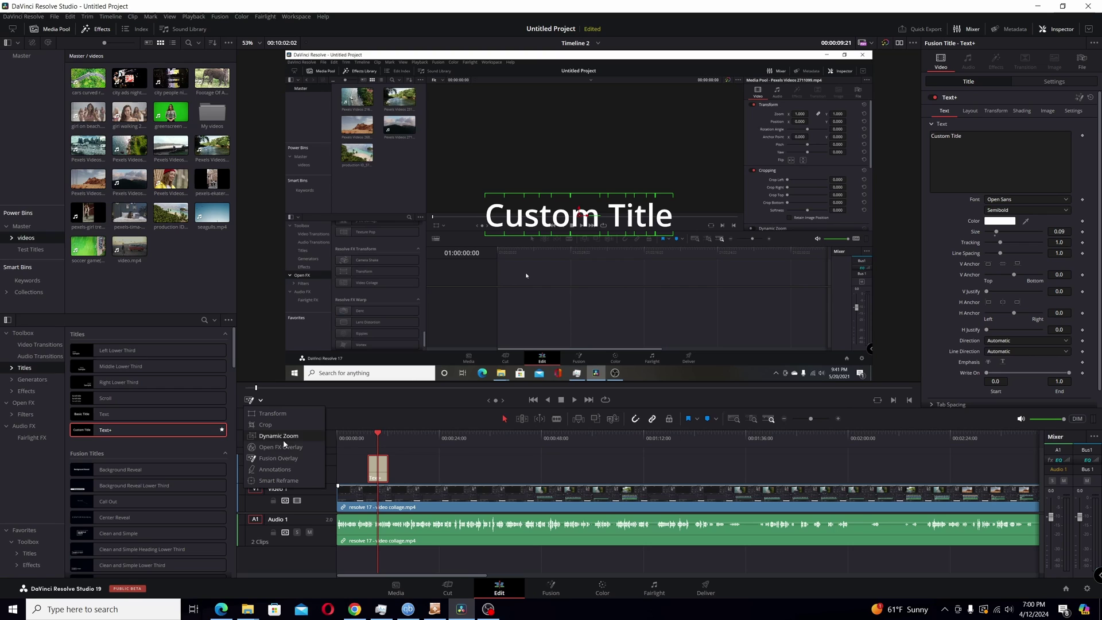
left_click(282, 459)
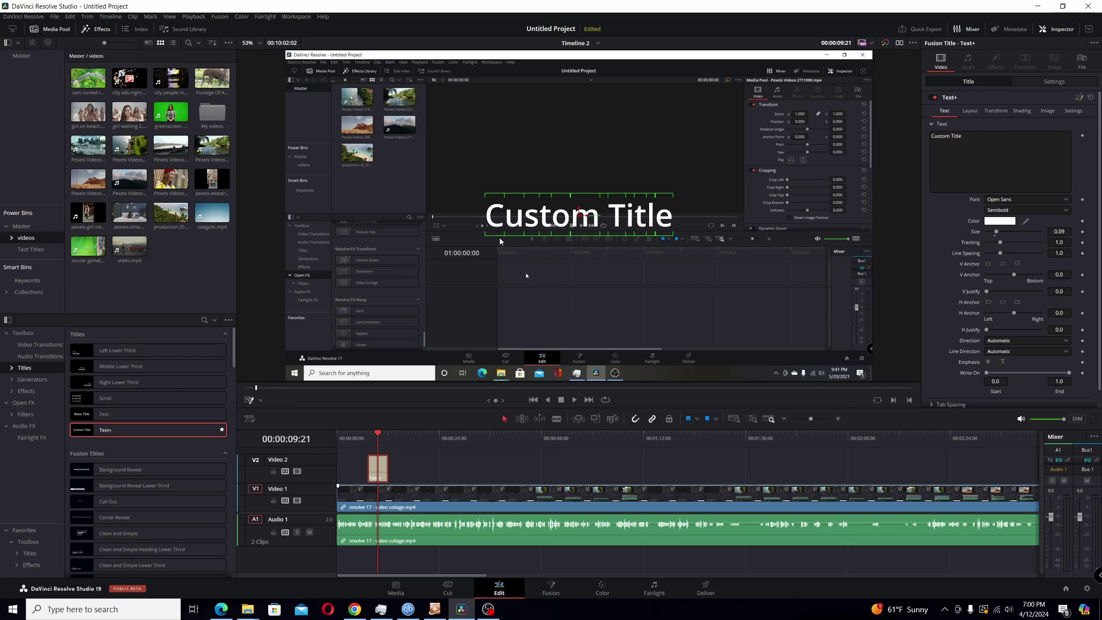
left_click_drag(484, 171, 700, 260)
left_click(524, 215)
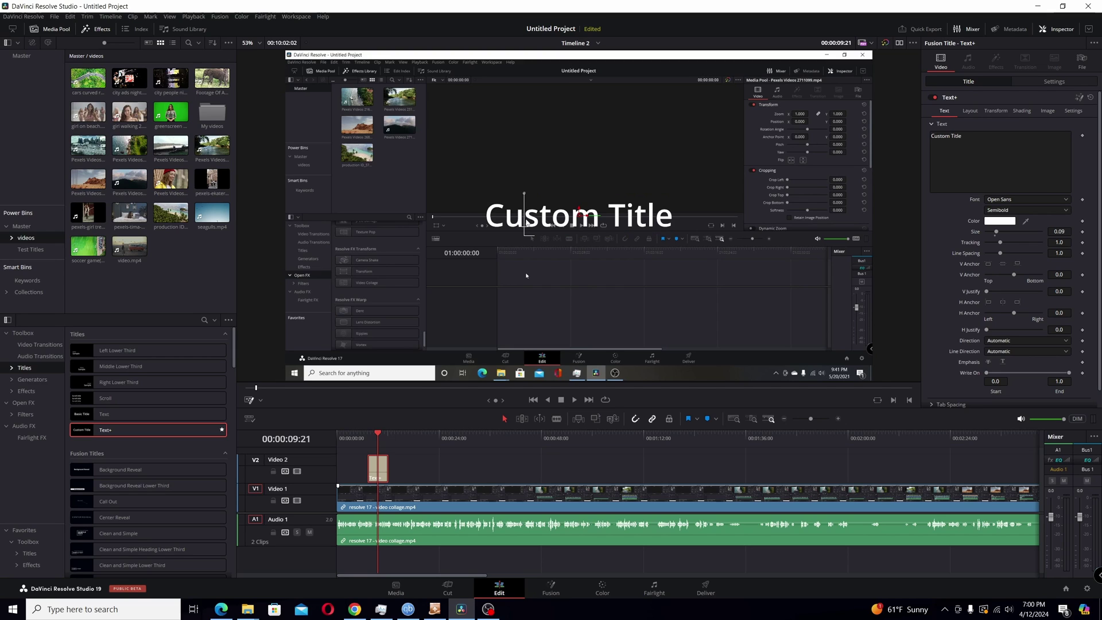
type("jjjjj")
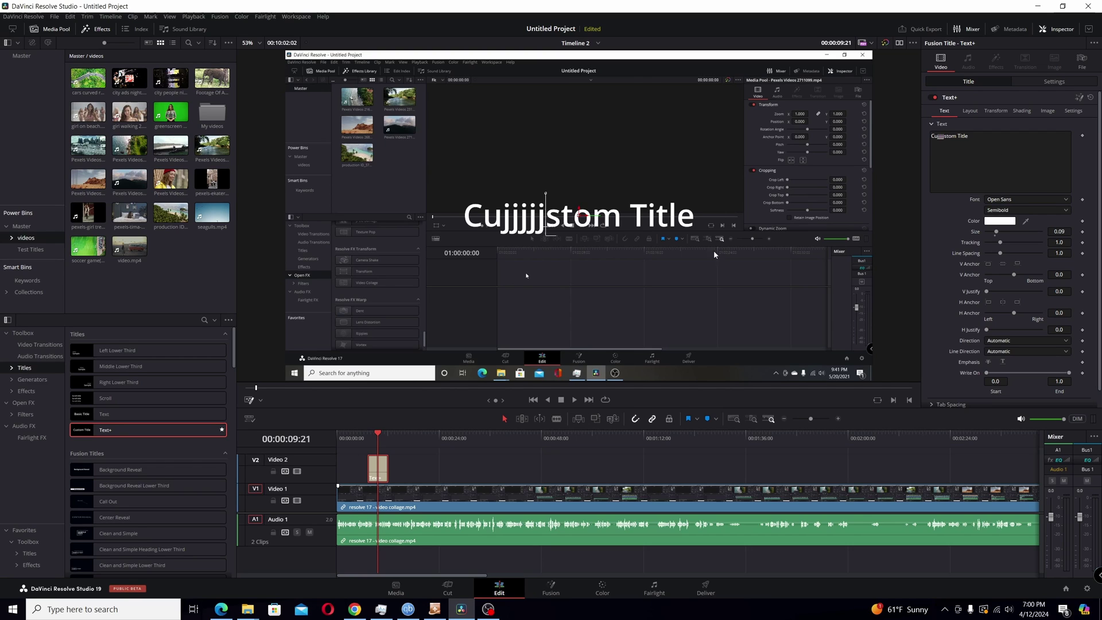
Allow manual positioning of the title's characters, then drag the 'l' down and the 'e' up-right
right_click(604, 225)
mouse_move(636, 230)
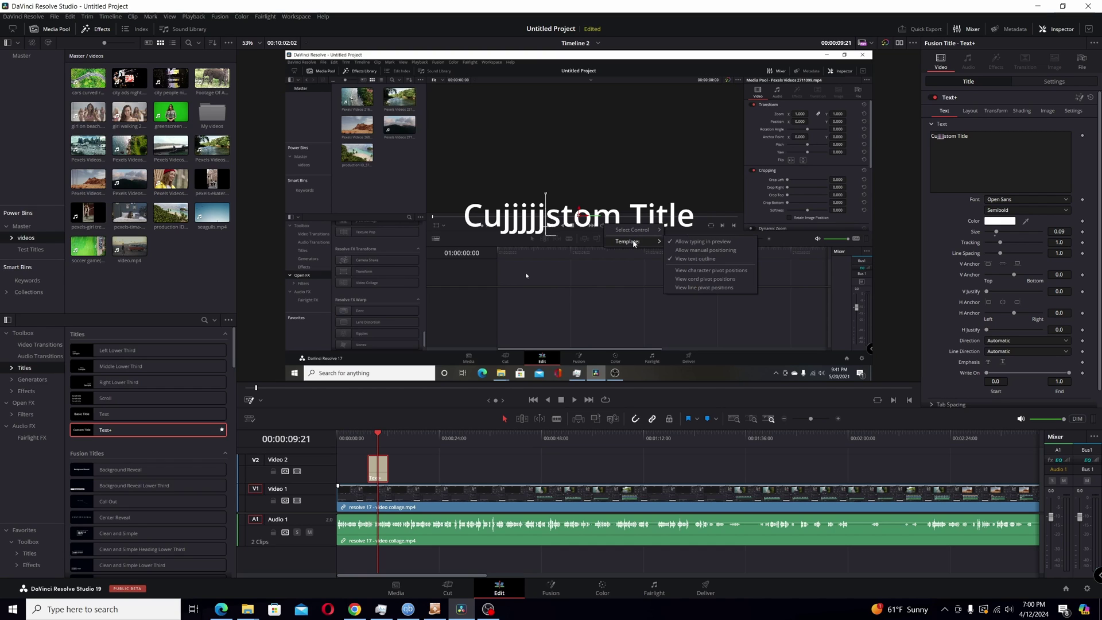
left_click(700, 251)
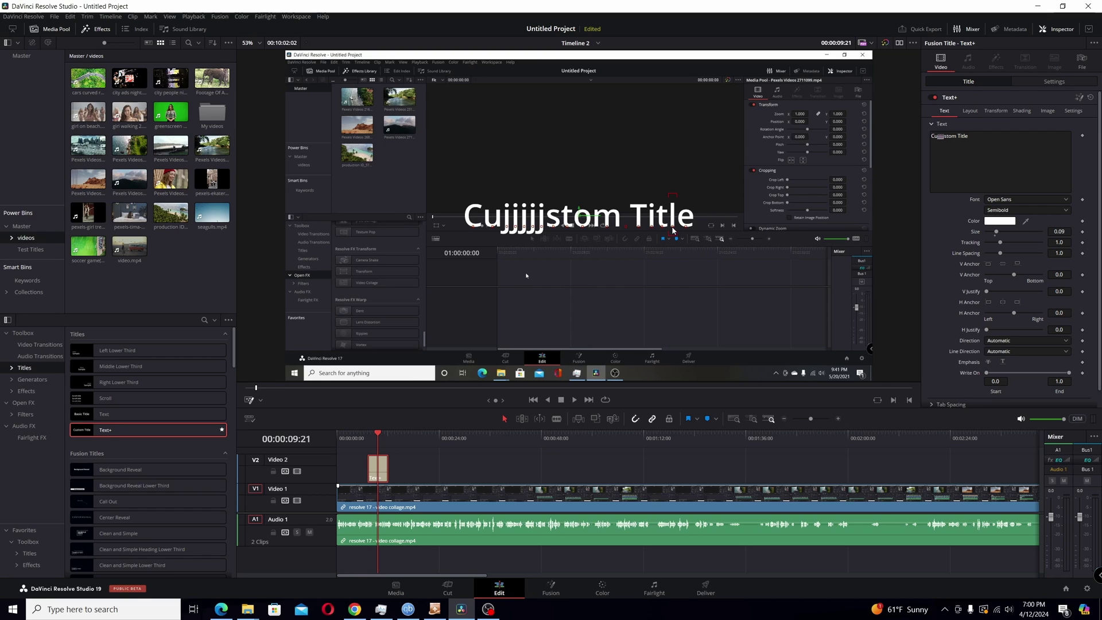
left_click_drag(673, 230, 672, 253)
left_click_drag(686, 229, 703, 223)
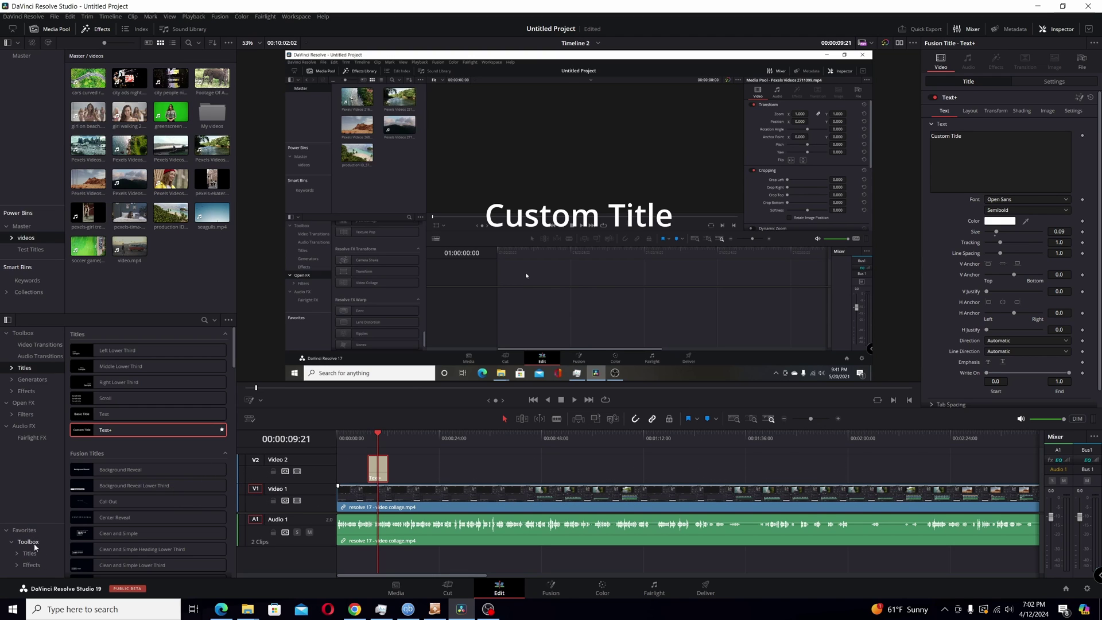
Show the Favorites Toolbox items, then just the favourited Effects
left_click(33, 546)
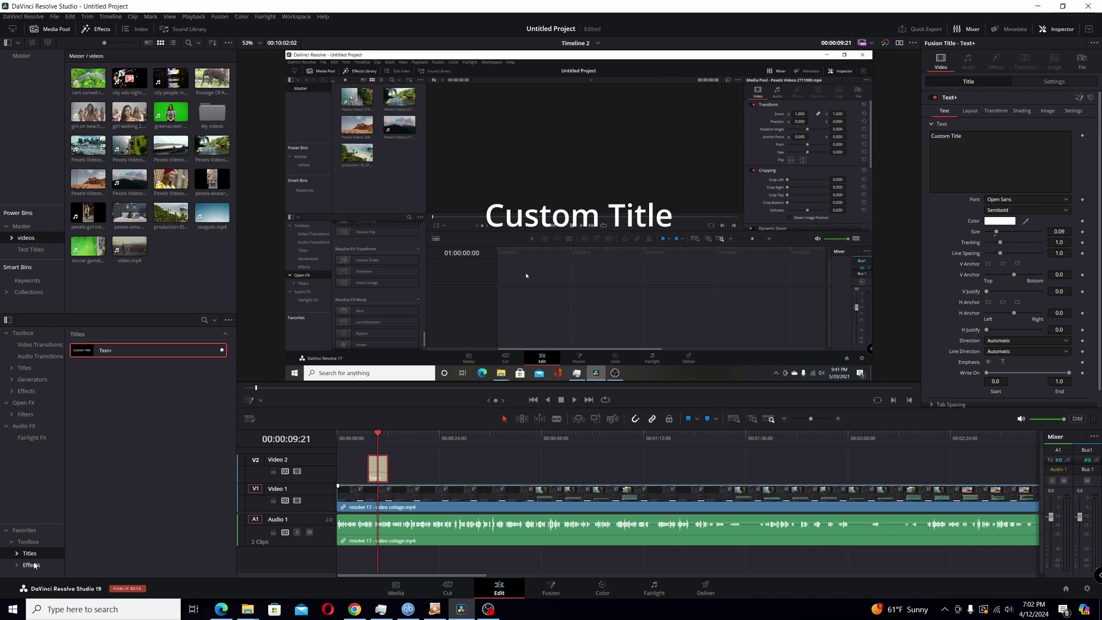
left_click(31, 565)
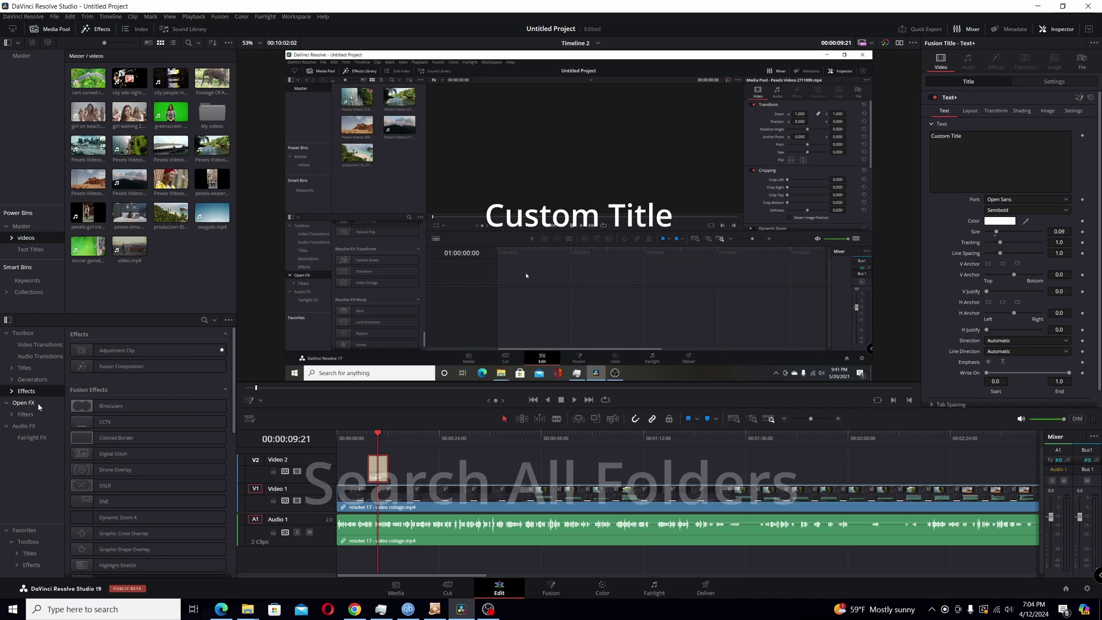
Select Open FX, set the search scope to All Folders, and search for 'aces'
left_click(36, 405)
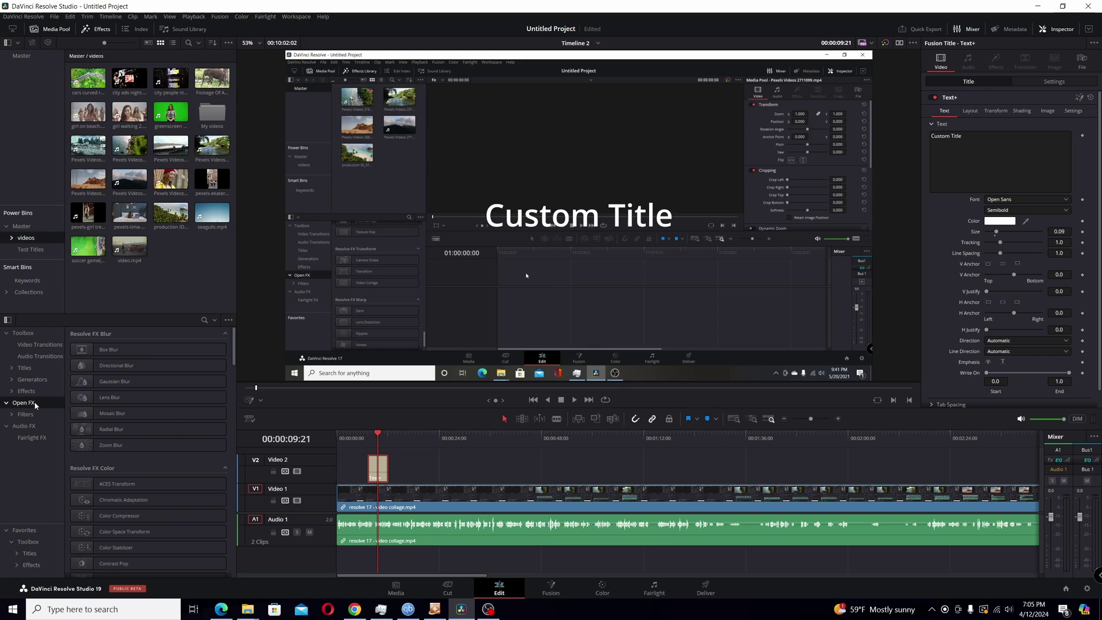
left_click(214, 320)
left_click(237, 334)
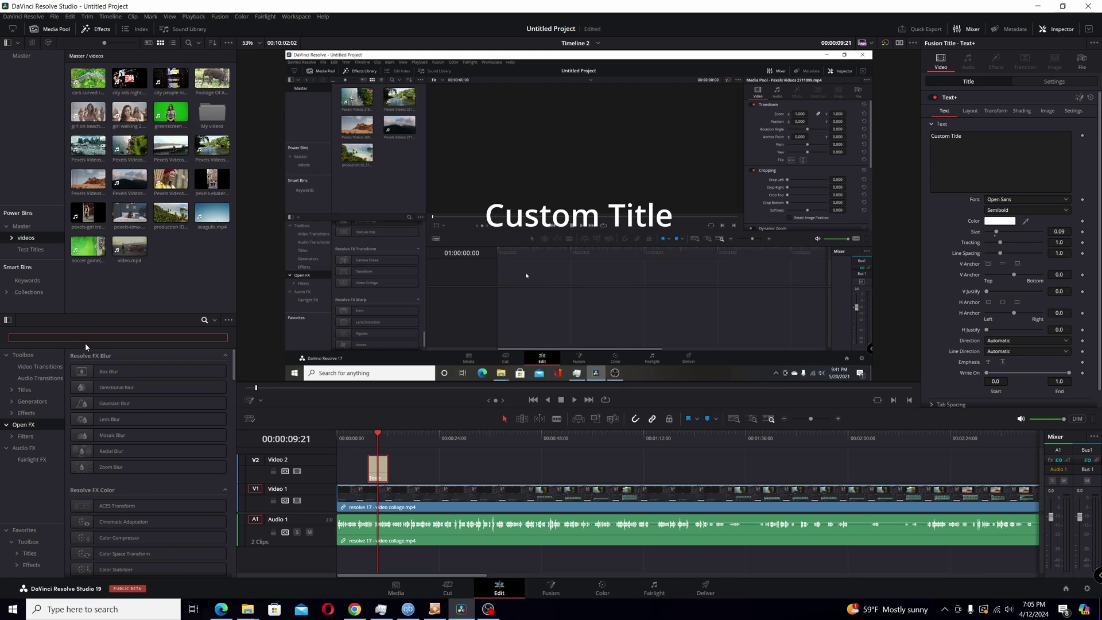
type("aces")
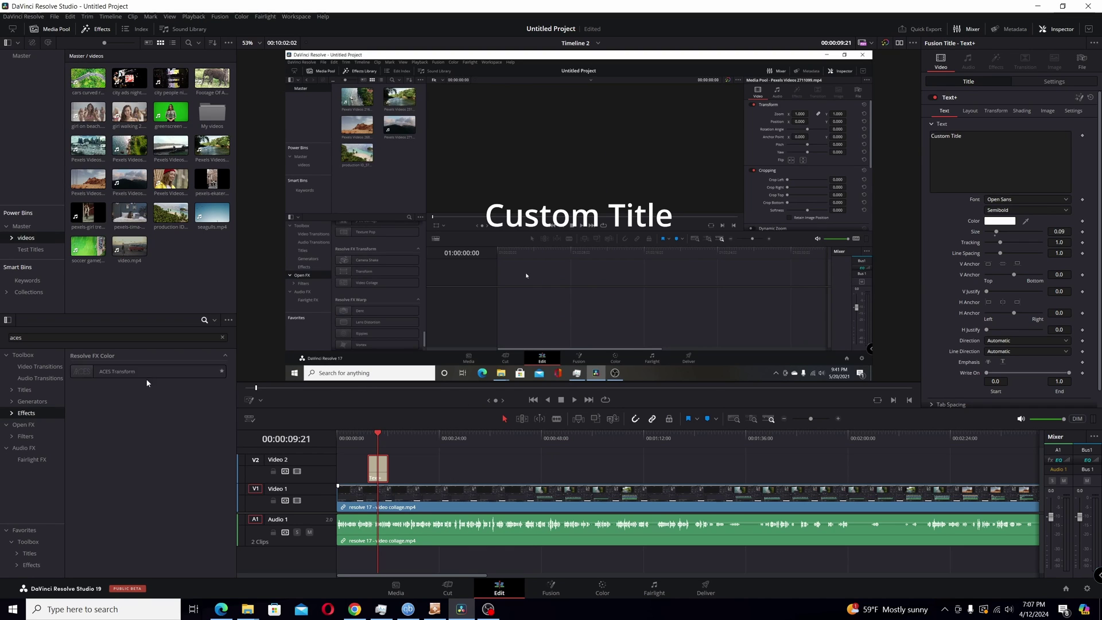
Toggle the Effects disclosure arrow several times, leaving the MrAlexTech and other subfolders expanded
left_click(12, 414)
left_click(12, 414)
left_click(12, 414)
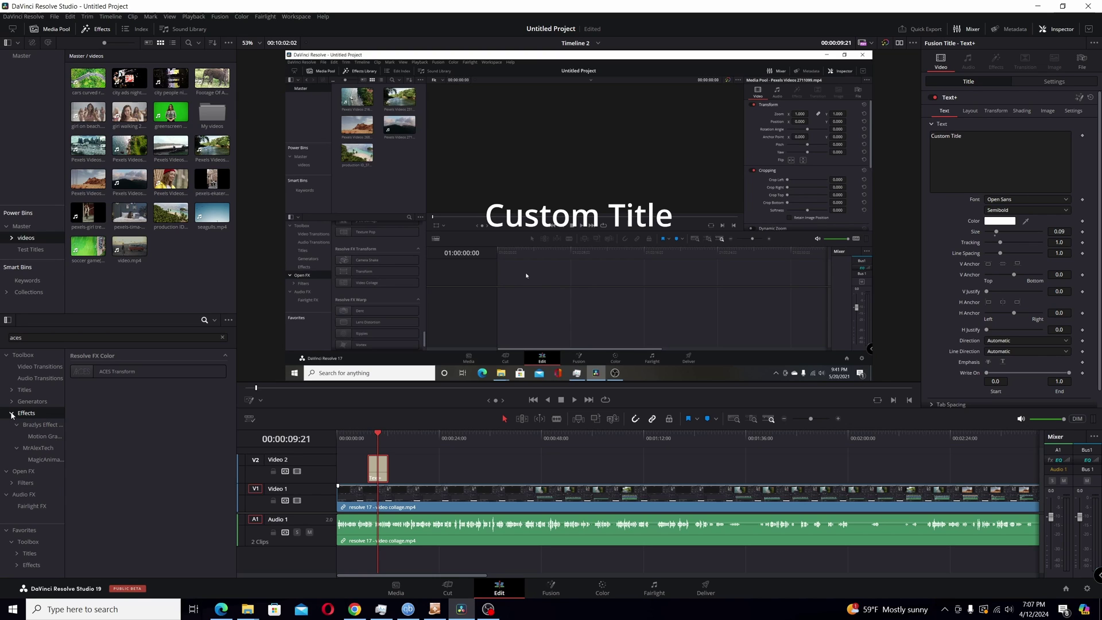
left_click(13, 414)
left_click(13, 414)
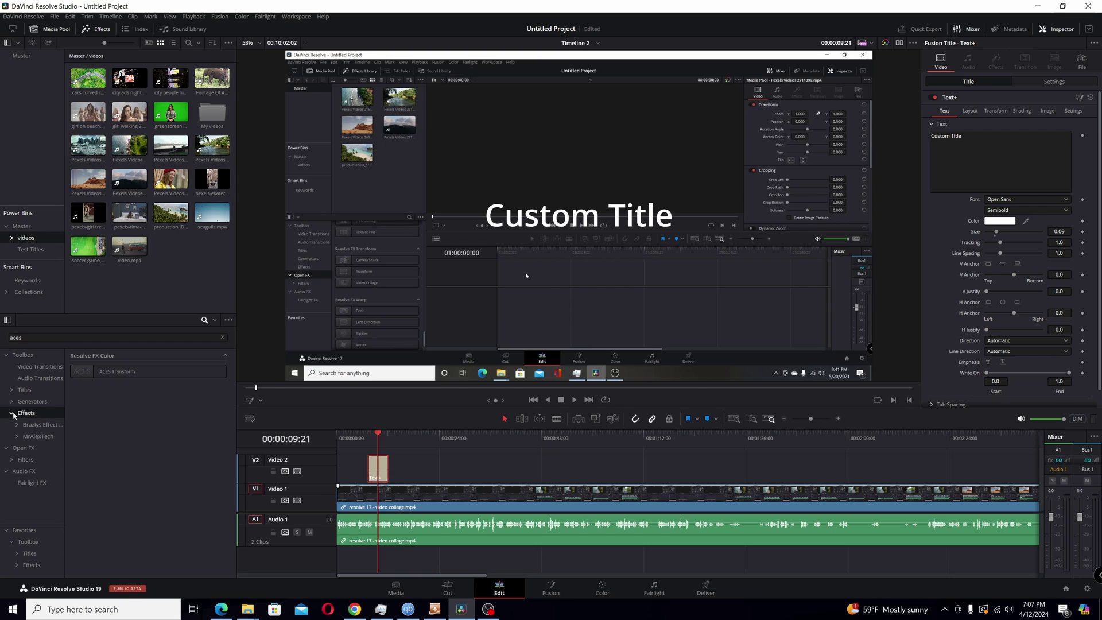